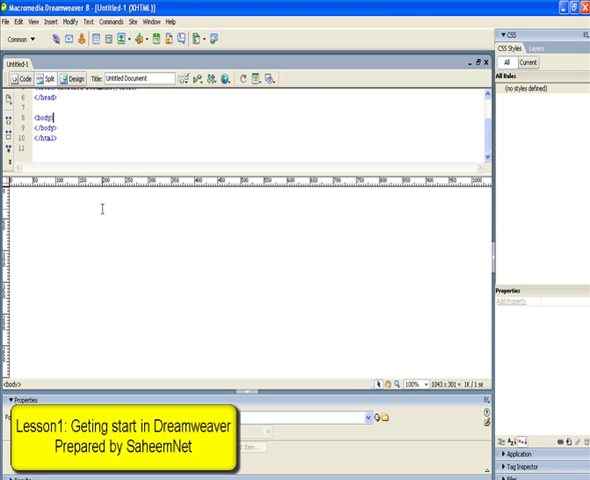
# - Compare Code and Design views, then add blank lines after the opening body tag
pyautogui.click(24, 79)
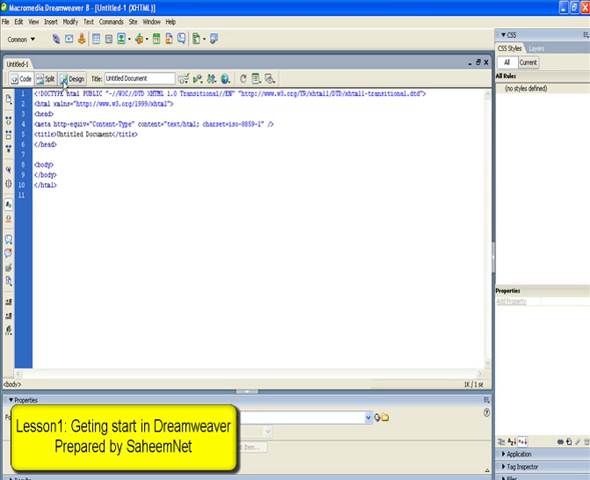
pyautogui.click(72, 80)
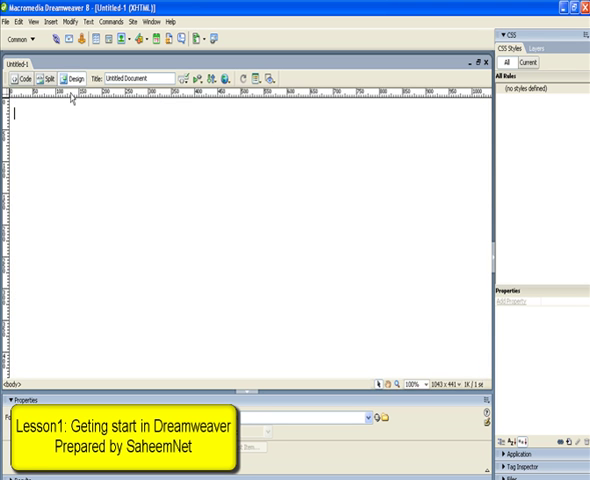
pyautogui.click(22, 80)
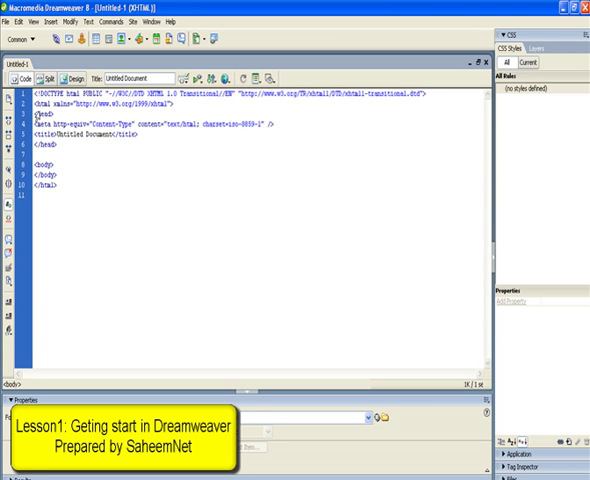
pyautogui.click(56, 166)
pyautogui.press('Return')
pyautogui.press('Return')
pyautogui.press('Return')
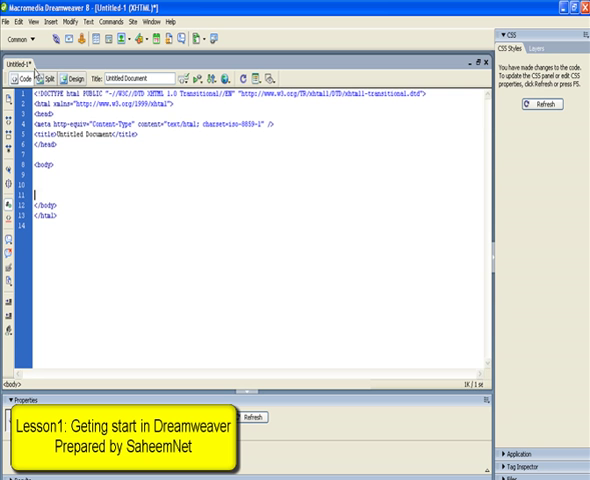
# - Review the page in Split, Design and Code views, ending at empty line 9
pyautogui.click(47, 79)
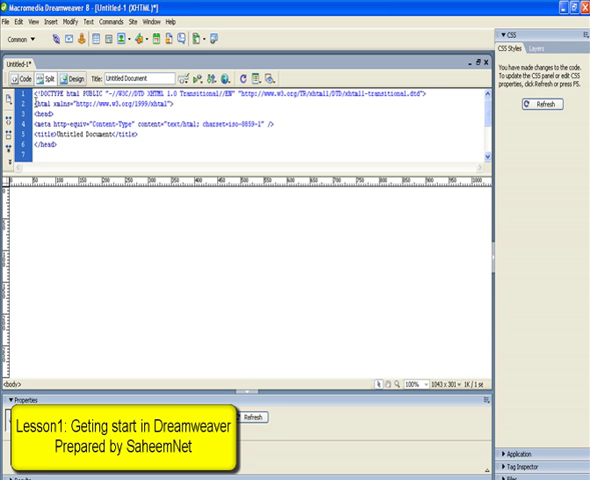
pyautogui.moveTo(34, 93); pyautogui.dragTo(82, 160)
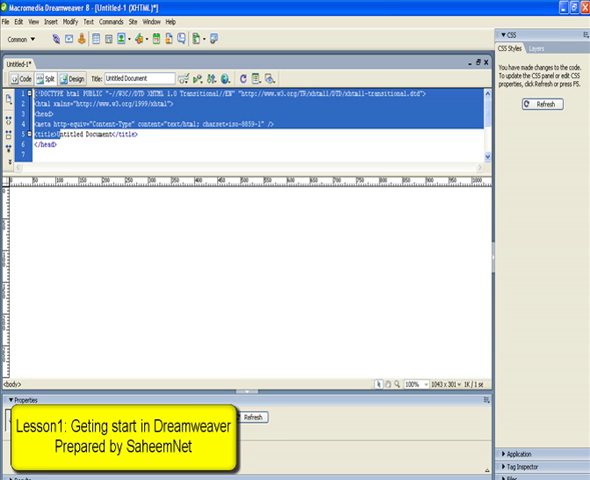
pyautogui.click(41, 217)
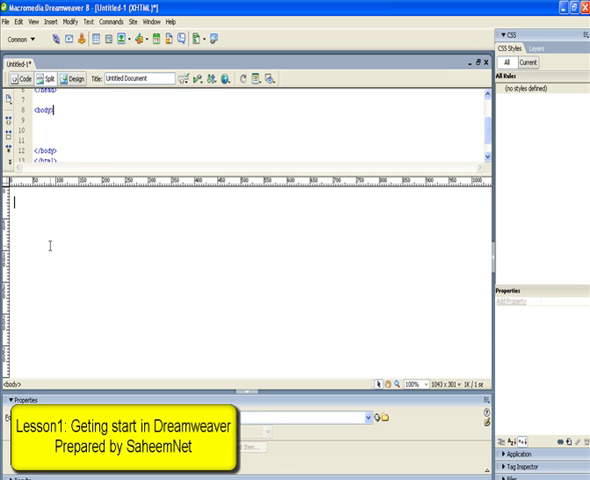
pyautogui.click(66, 78)
pyautogui.click(44, 78)
pyautogui.click(22, 79)
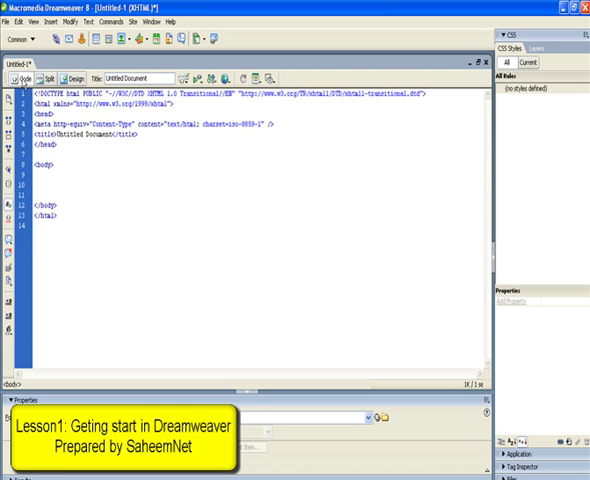
pyautogui.click(38, 176)
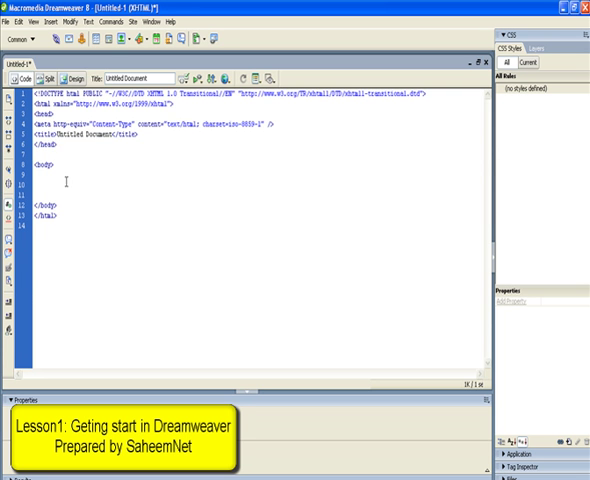
# - Open File > Save As, which starts on the Desktop as Untitled-1
pyautogui.click(6, 22)
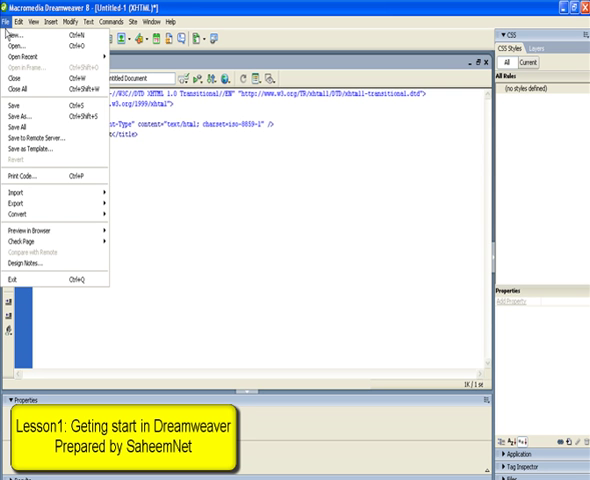
pyautogui.click(37, 118)
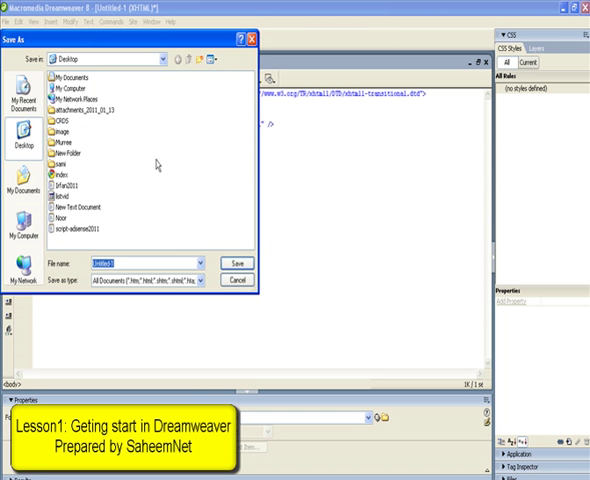
# - Create a Desktop folder named My-First-Website and open it as the save location
pyautogui.click(199, 62)
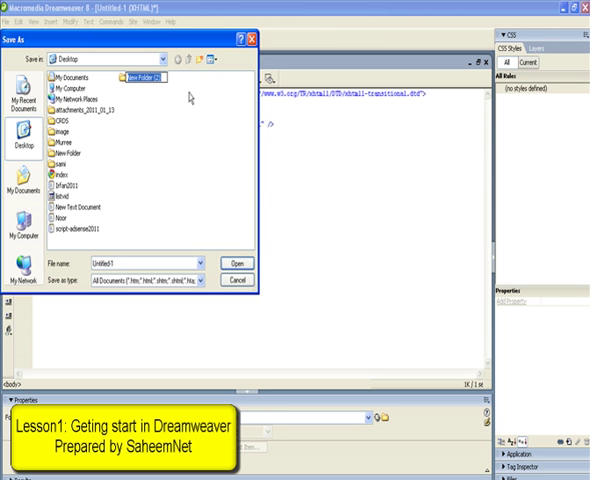
pyautogui.write('My')
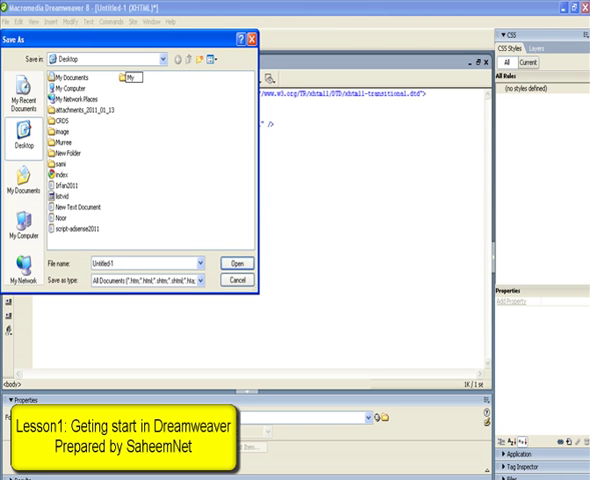
pyautogui.write('-Fi')
pyautogui.write('rst-')
pyautogui.write('Websit')
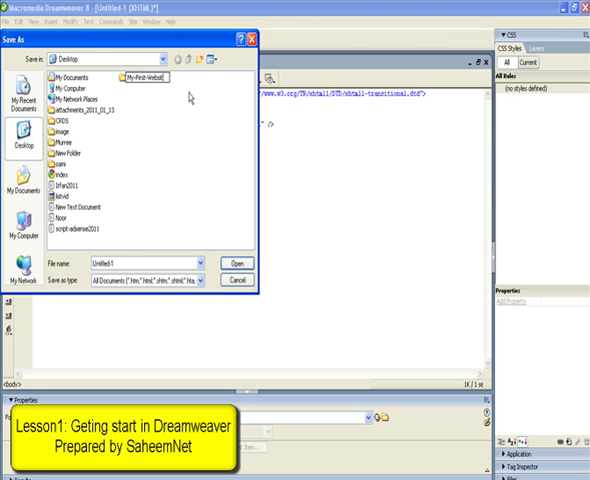
pyautogui.write('e')
pyautogui.press('Return')
pyautogui.press('Return')
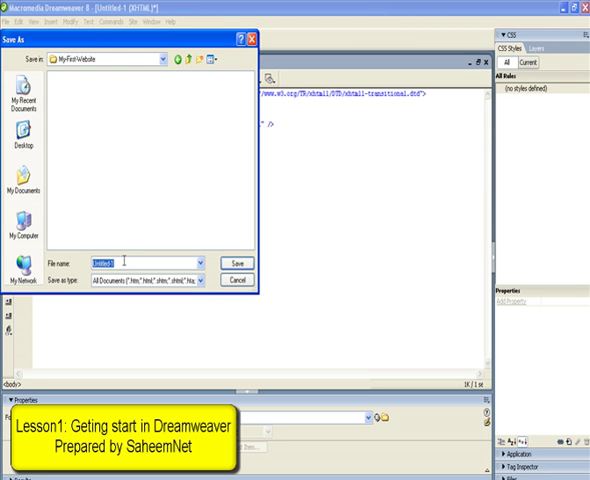
pyautogui.write('index')
pyautogui.write('.html')
# - Save the page as index.html in My-First-Website and place the cursor on line 14
pyautogui.press('Return')
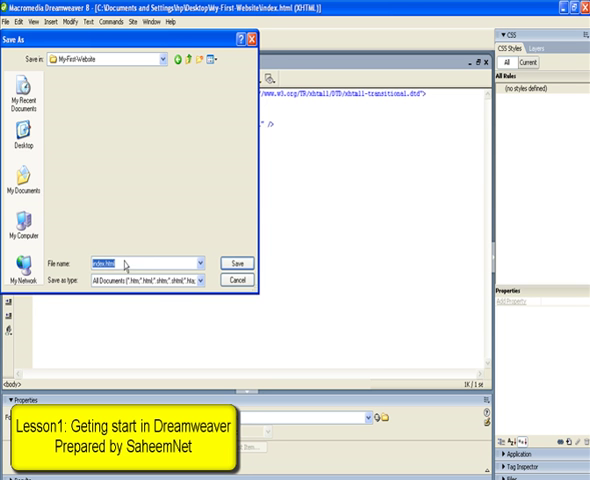
pyautogui.click(181, 292)
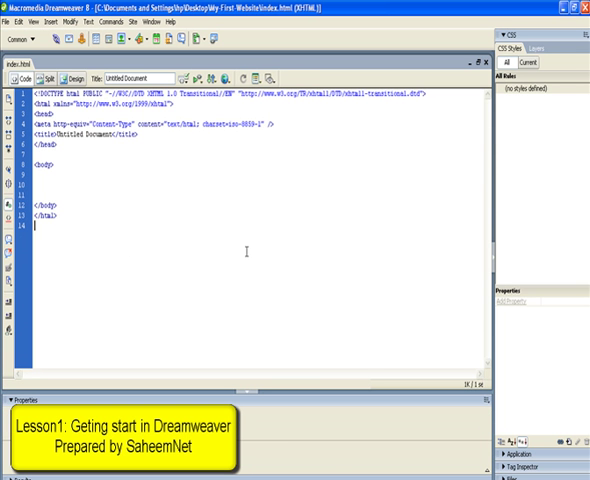